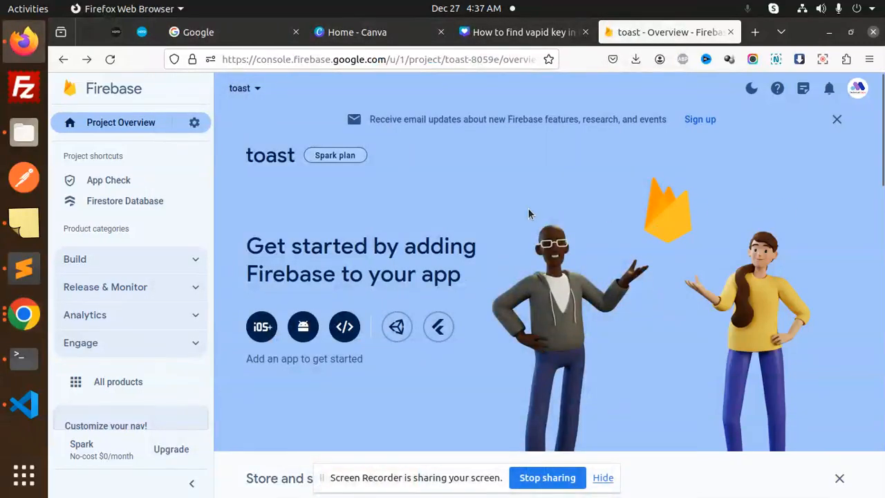
# - Review the note 'How do I create a Firebase server key?' in Sublime Text and return to the Firebase console
pyautogui.click(23, 268)
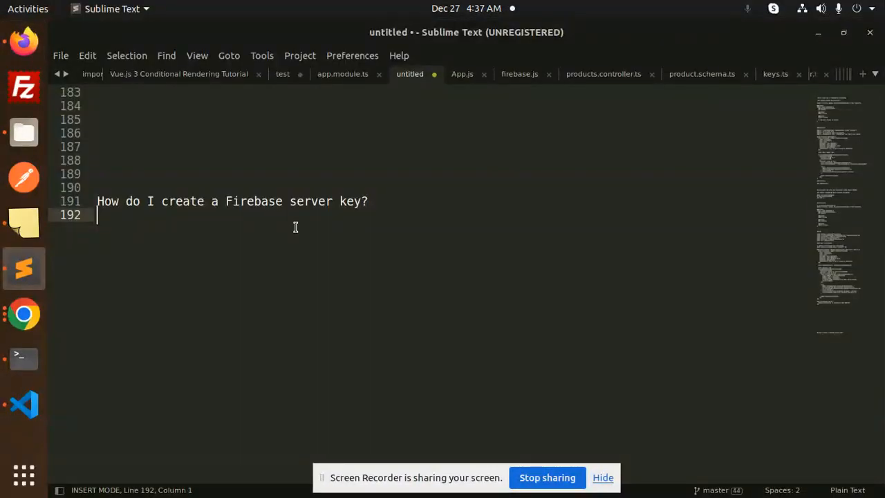
pyautogui.doubleClick(238, 200)
pyautogui.click(303, 200)
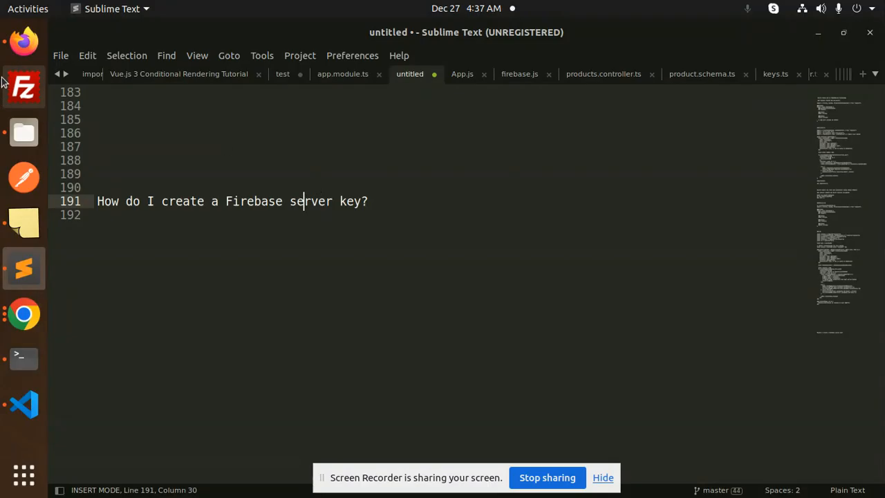
pyautogui.click(24, 41)
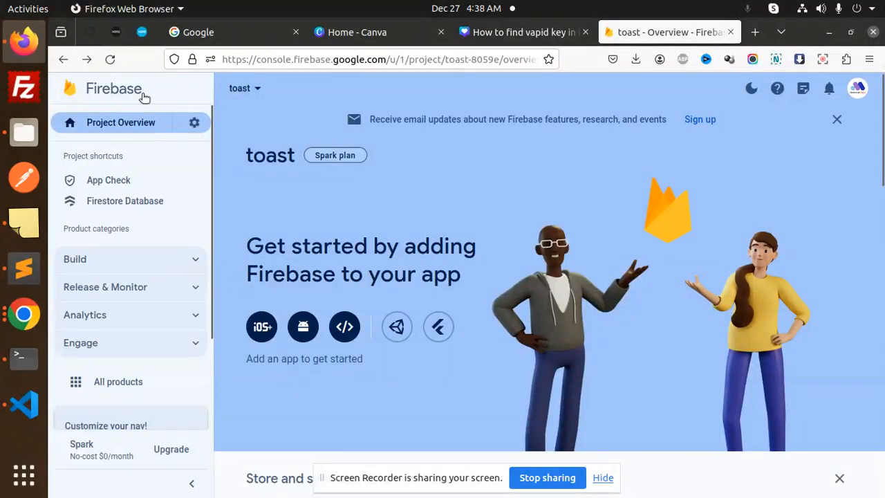
# - Go to the Firebase console home, dismiss the Create project panel and switch to another Google account
pyautogui.click(105, 91)
pyautogui.click(253, 245)
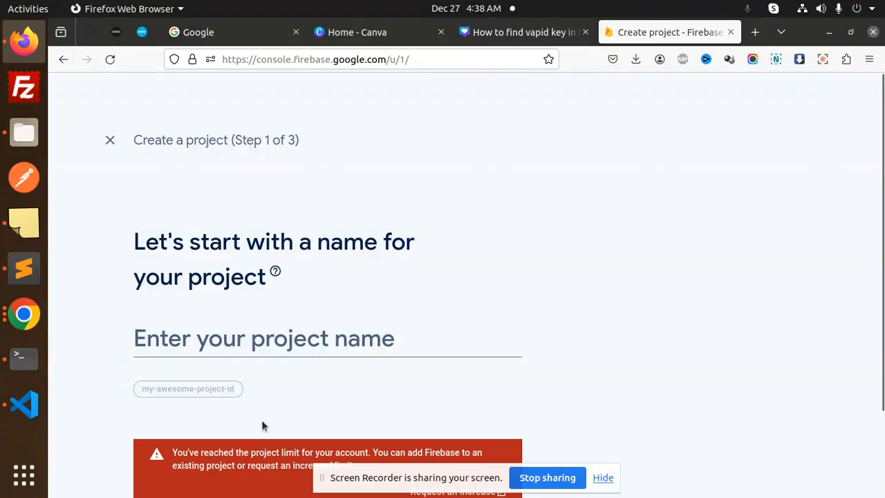
pyautogui.scroll(-2, 261, 423)
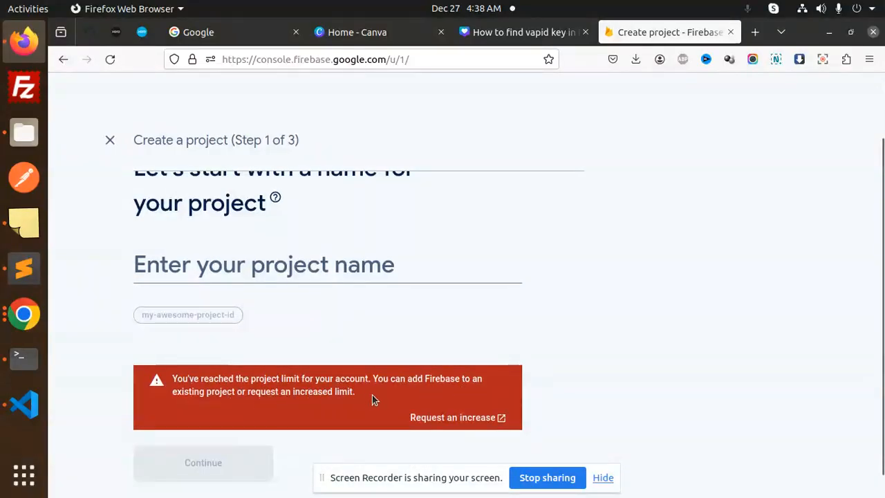
pyautogui.click(112, 140)
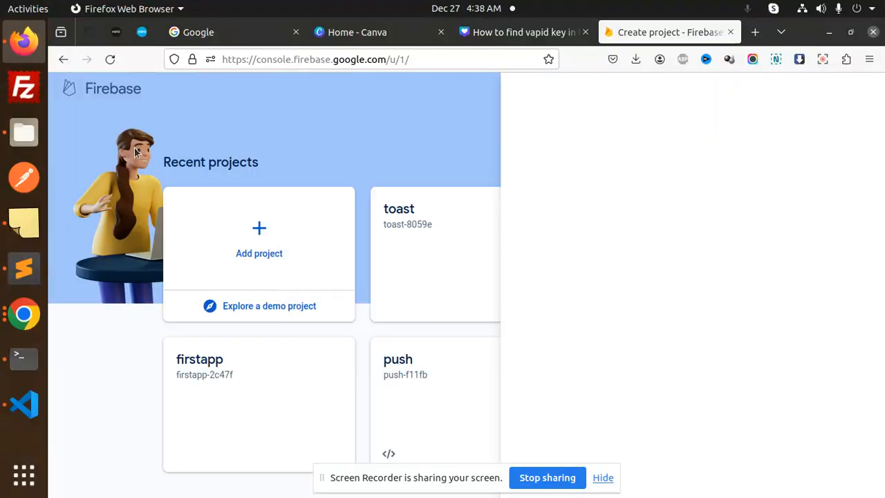
pyautogui.scroll(-2, 428, 388)
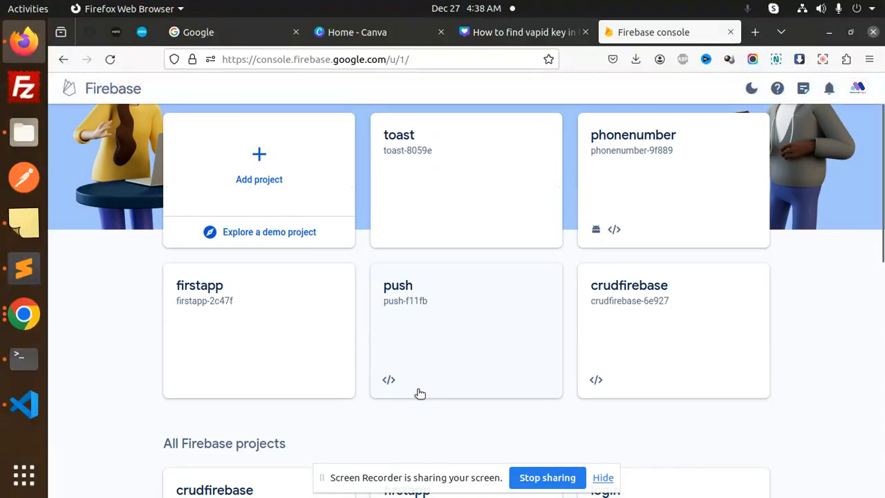
pyautogui.scroll(2, 445, 358)
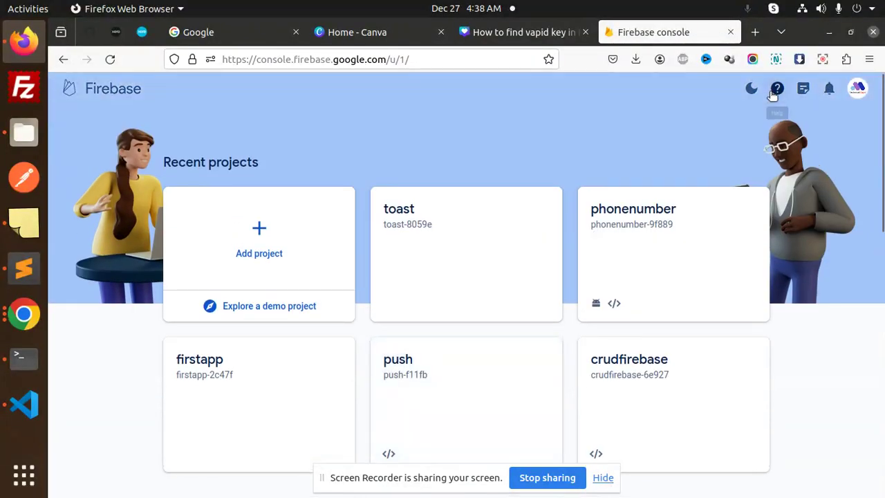
pyautogui.click(858, 88)
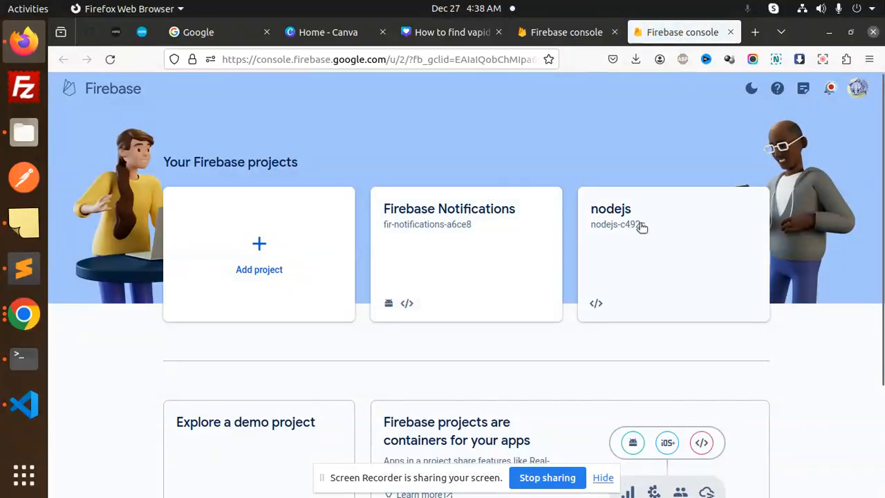
# - Show the nodejs project's Cloud Messaging settings under Project settings
pyautogui.click(626, 229)
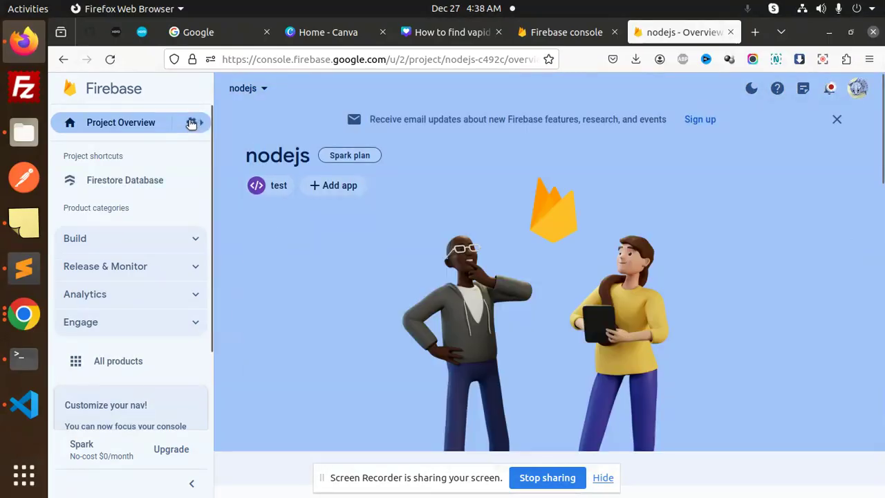
pyautogui.click(191, 123)
pyautogui.click(239, 128)
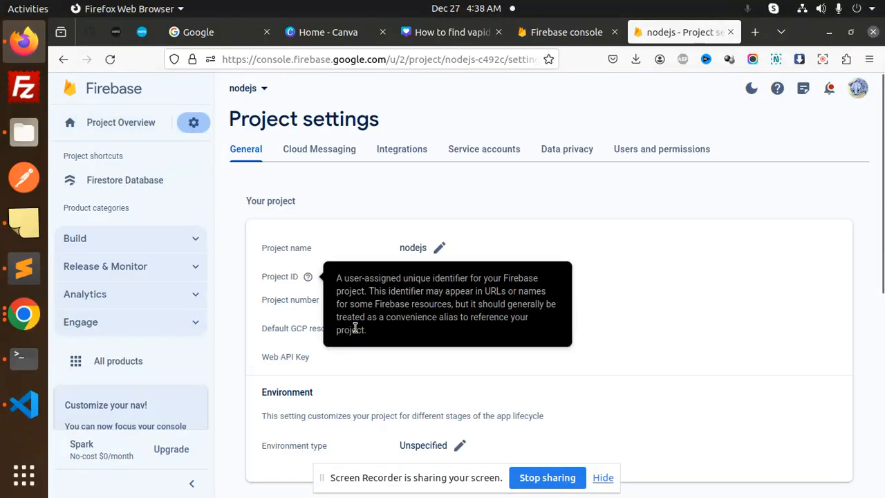
pyautogui.scroll(-2, 341, 204)
pyautogui.scroll(-2, 327, 189)
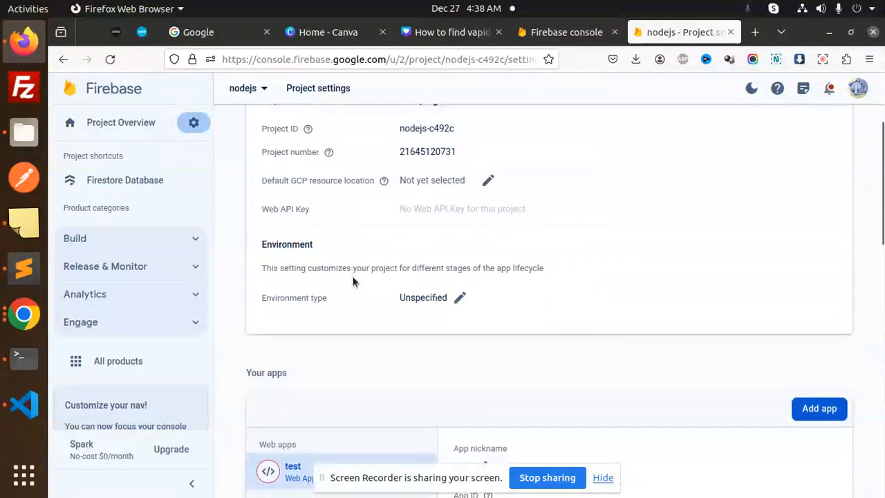
pyautogui.scroll(-3, 353, 242)
pyautogui.scroll(6, 352, 202)
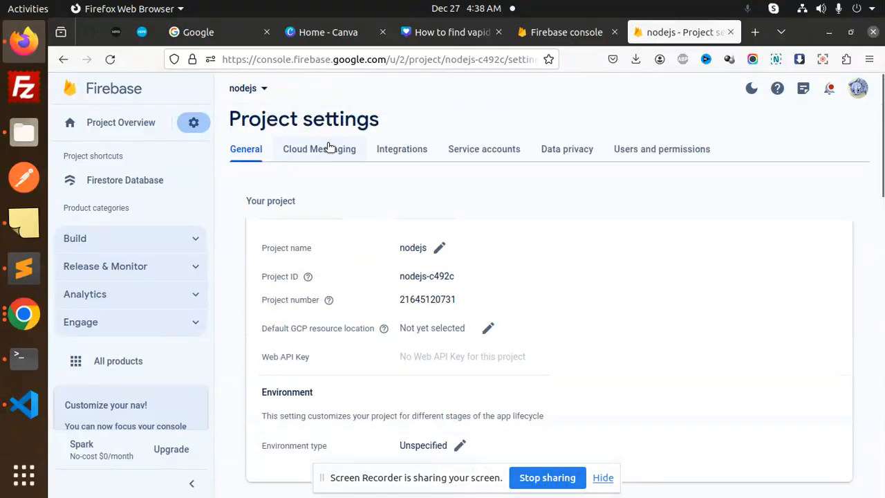
pyautogui.click(329, 151)
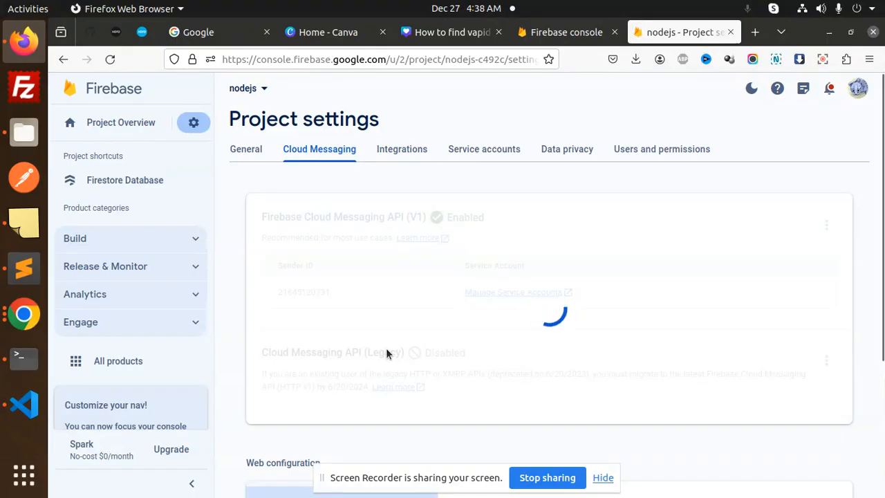
pyautogui.scroll(-2, 386, 353)
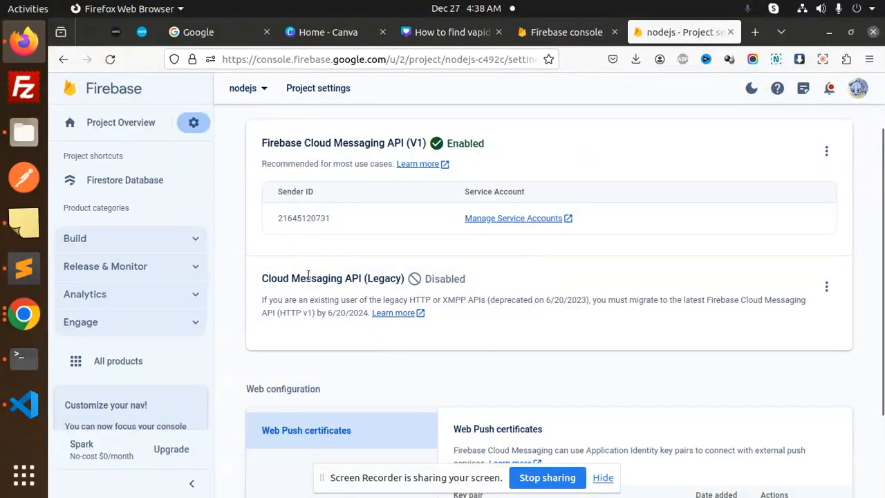
pyautogui.scroll(-1, 560, 256)
pyautogui.scroll(1, 581, 277)
pyautogui.scroll(2, 591, 292)
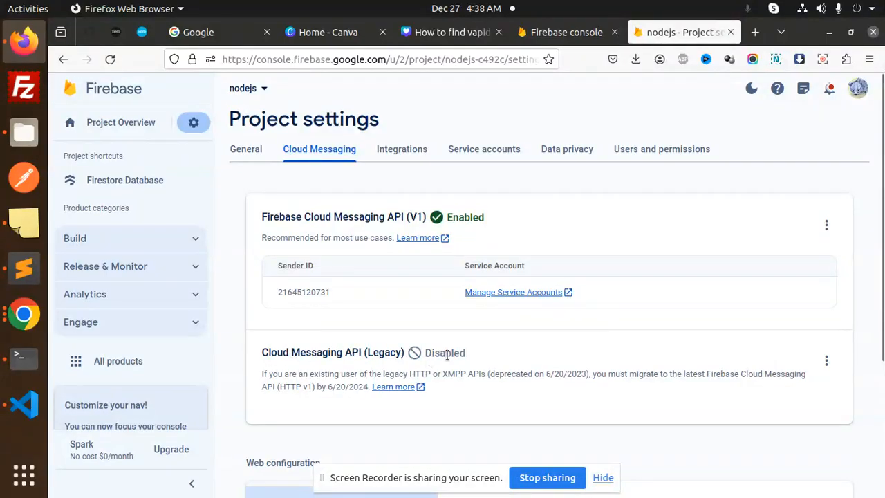
# - Read the Migrate to HTTP v1 guide from the legacy API link, then return to the nodejs settings
pyautogui.click(390, 387)
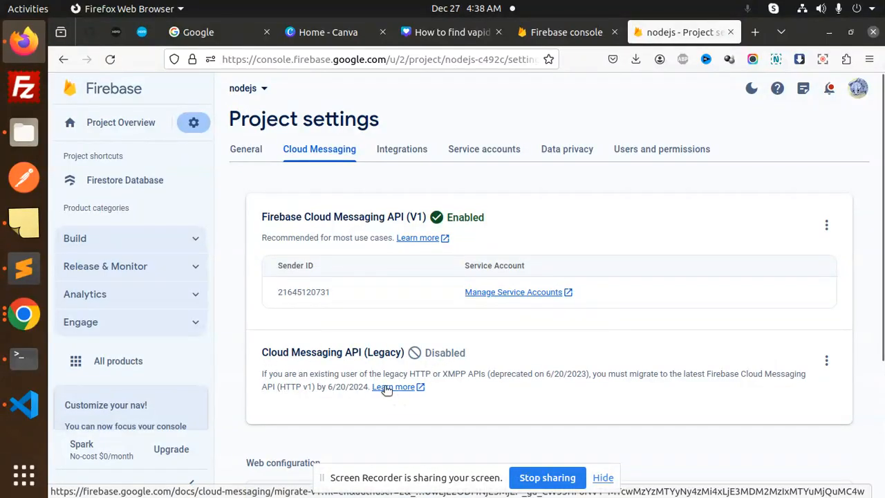
pyautogui.click(678, 36)
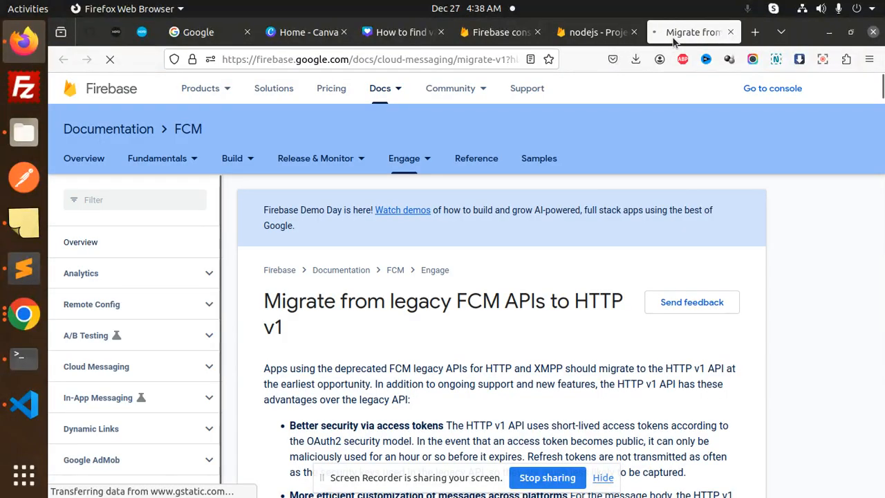
pyautogui.scroll(-1, 494, 342)
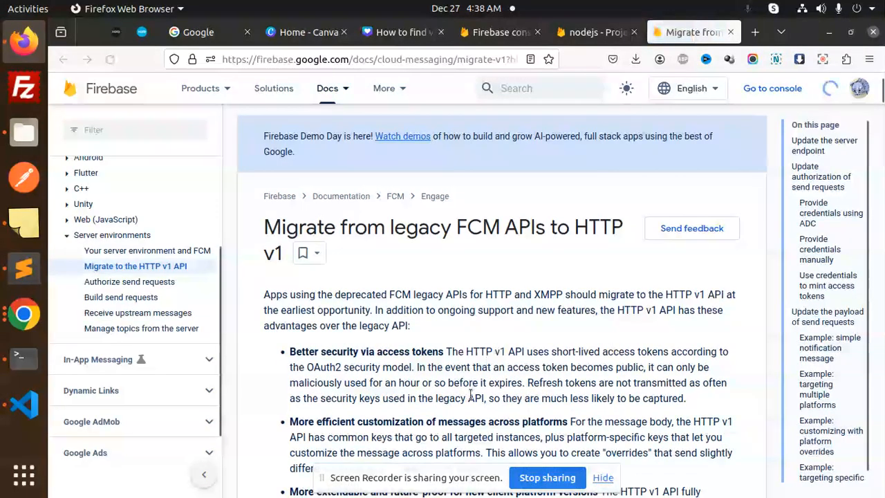
pyautogui.scroll(-4, 464, 388)
pyautogui.scroll(-1, 463, 389)
pyautogui.scroll(1, 464, 390)
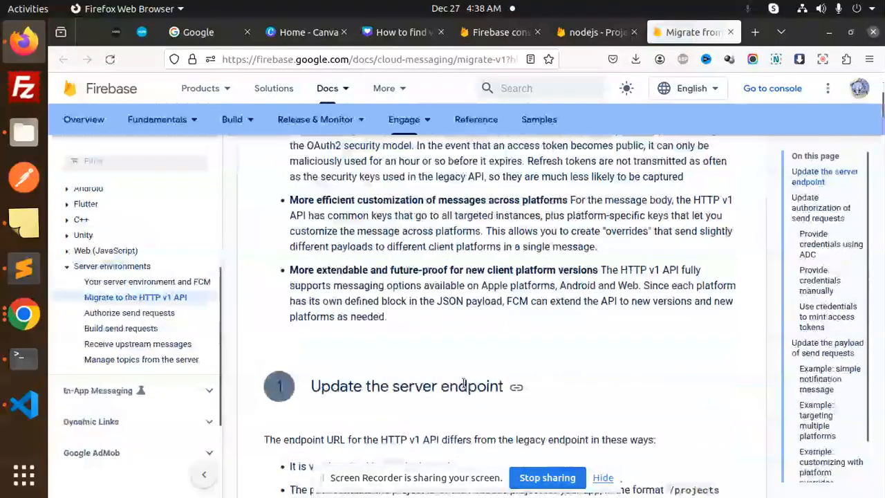
pyautogui.scroll(-2, 465, 388)
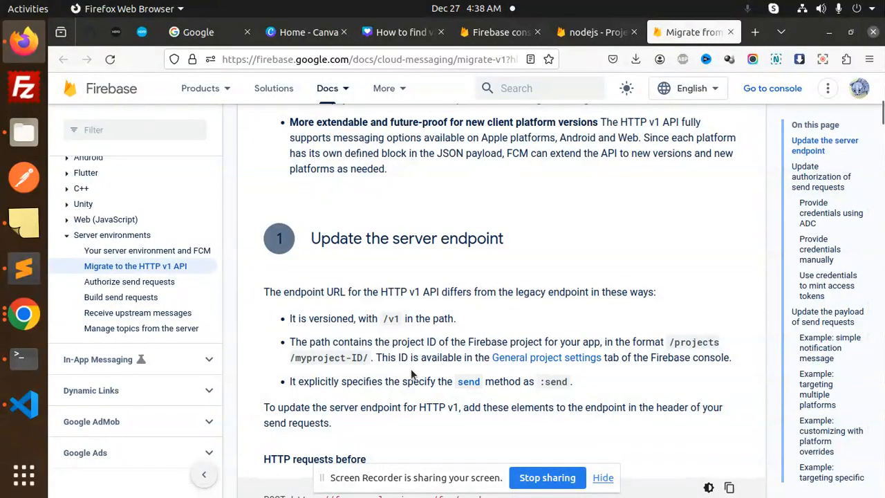
pyautogui.scroll(1, 480, 401)
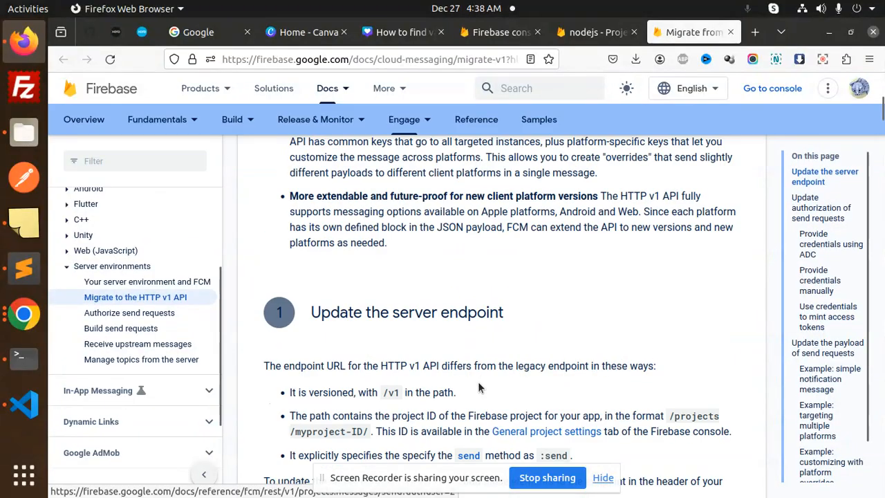
pyautogui.scroll(-1, 479, 394)
pyautogui.scroll(-1, 479, 388)
pyautogui.scroll(-1, 479, 384)
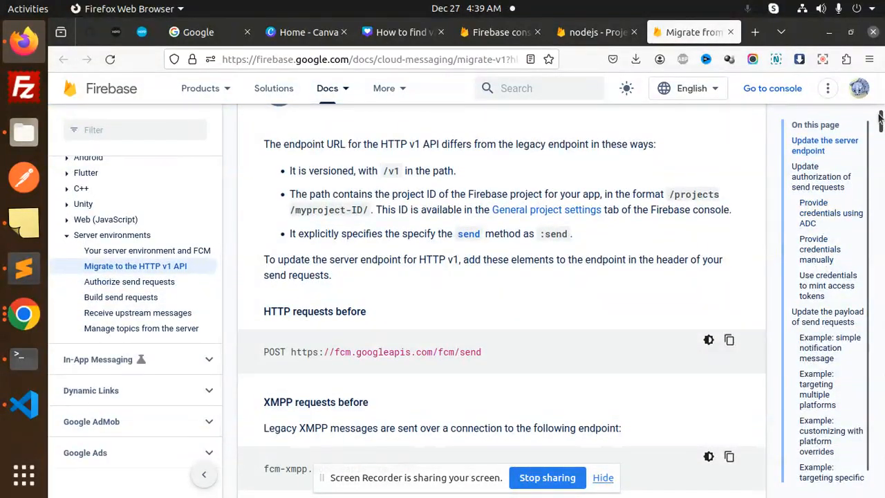
pyautogui.moveTo(881, 125); pyautogui.dragTo(880, 206)
pyautogui.click(595, 32)
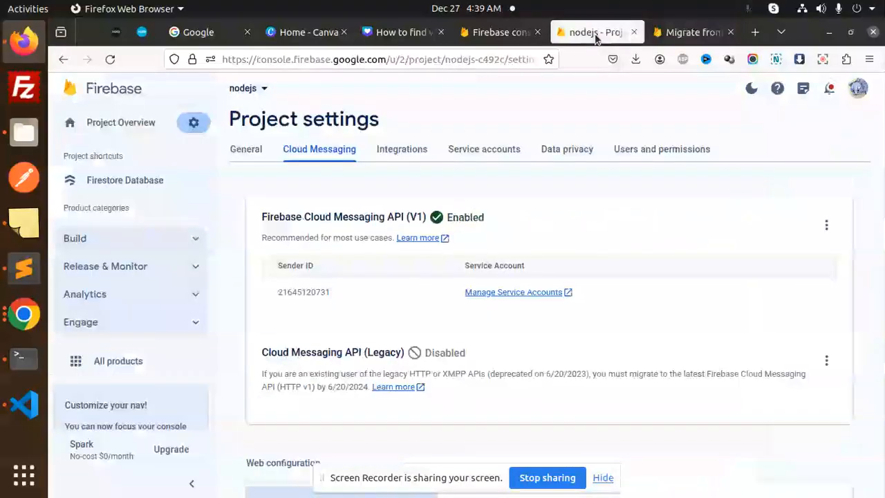
# - Search Google for 'google cloud developer console' in a new browser tab
pyautogui.click(755, 33)
pyautogui.click(502, 59)
pyautogui.write('go')
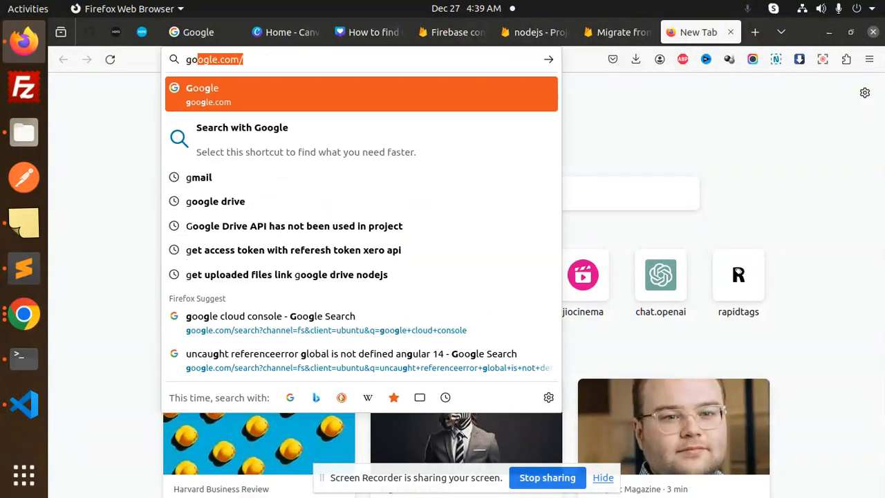
pyautogui.write('ogle clo')
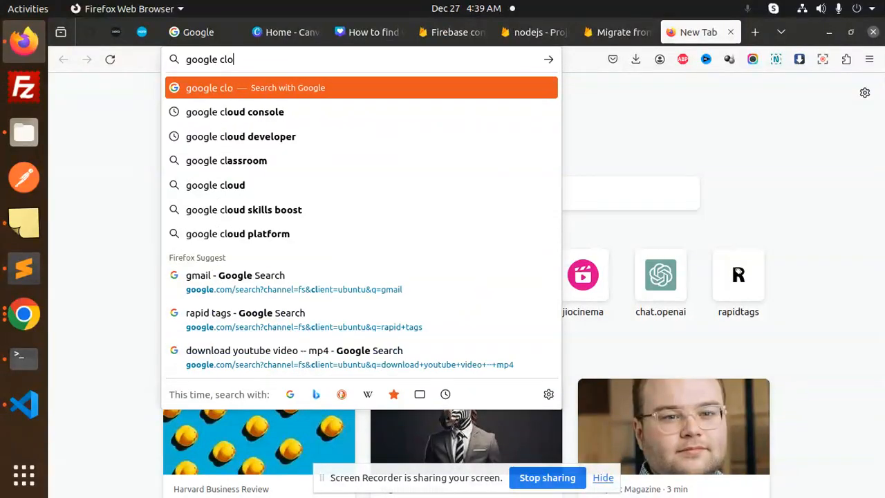
pyautogui.write('ud developer')
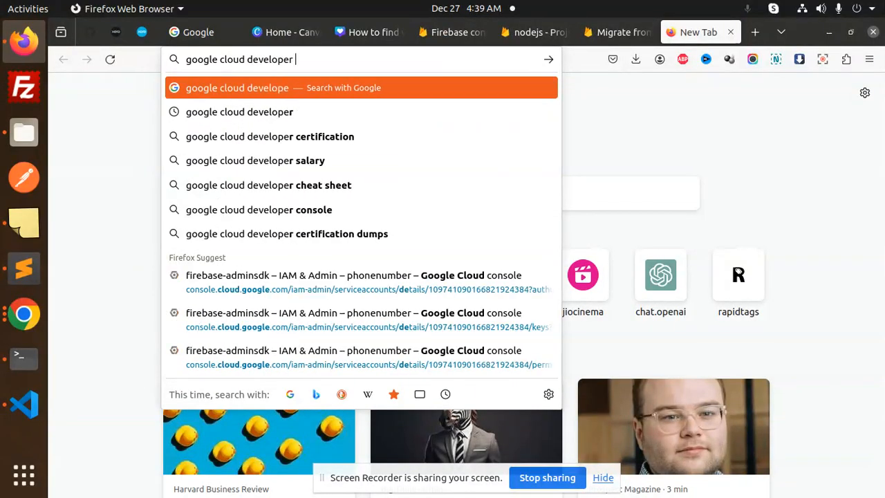
pyautogui.write(' console')
pyautogui.press('Return')
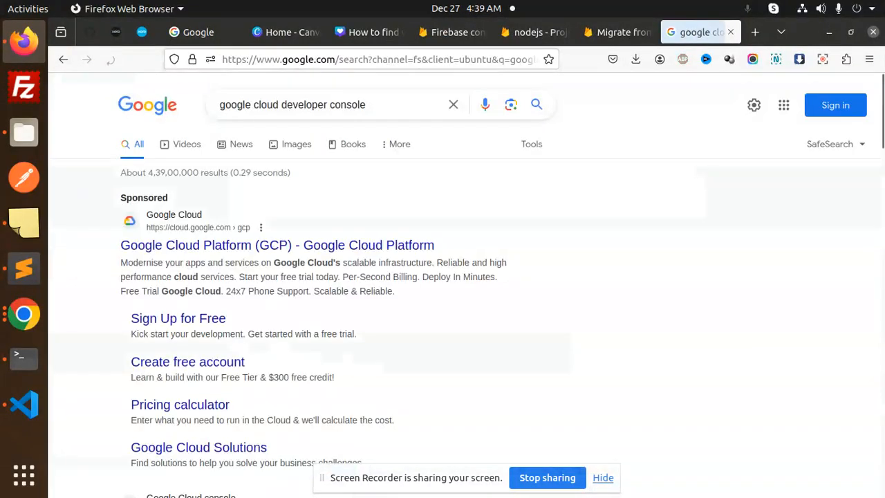
pyautogui.scroll(-5, 293, 349)
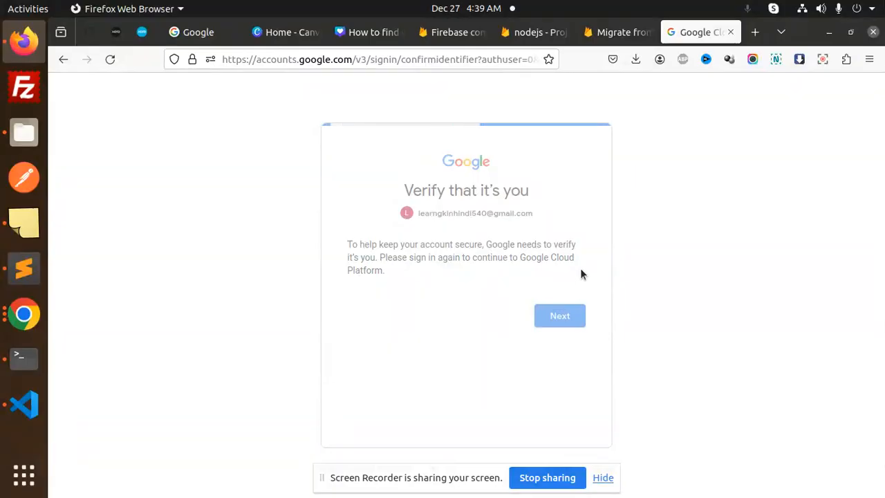
# - Sign in to Google Cloud with the Learn GK In Hindi account from the account chooser
pyautogui.click(614, 277)
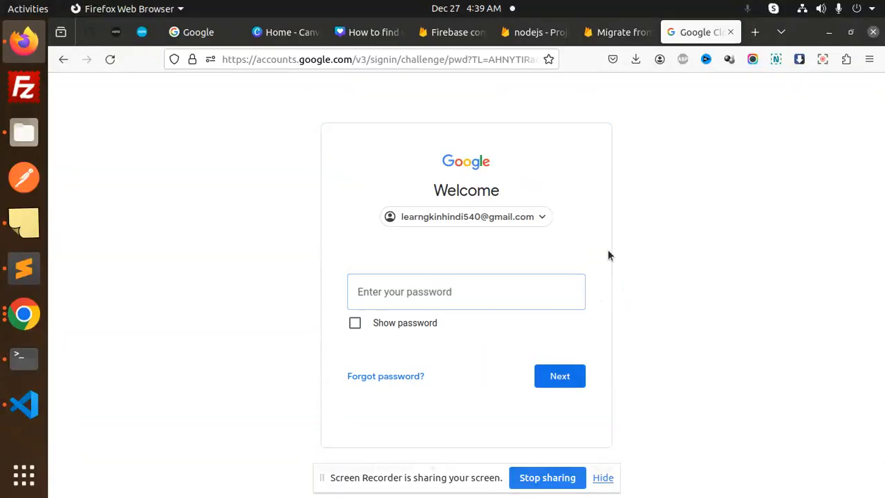
pyautogui.click(525, 218)
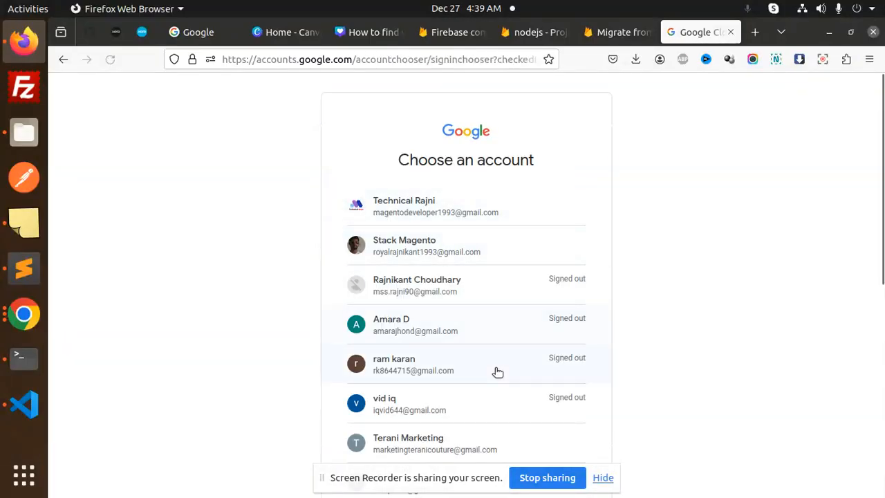
pyautogui.scroll(-3, 496, 366)
pyautogui.scroll(2, 497, 362)
pyautogui.scroll(-5, 484, 411)
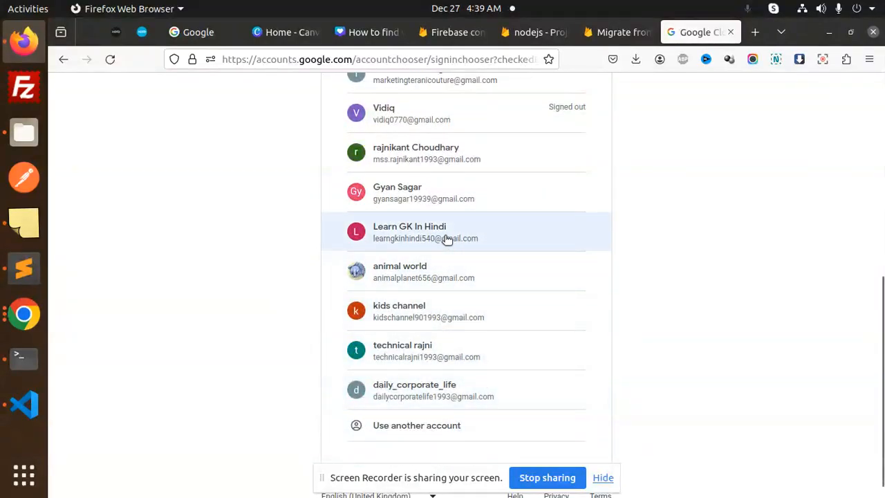
pyautogui.click(423, 268)
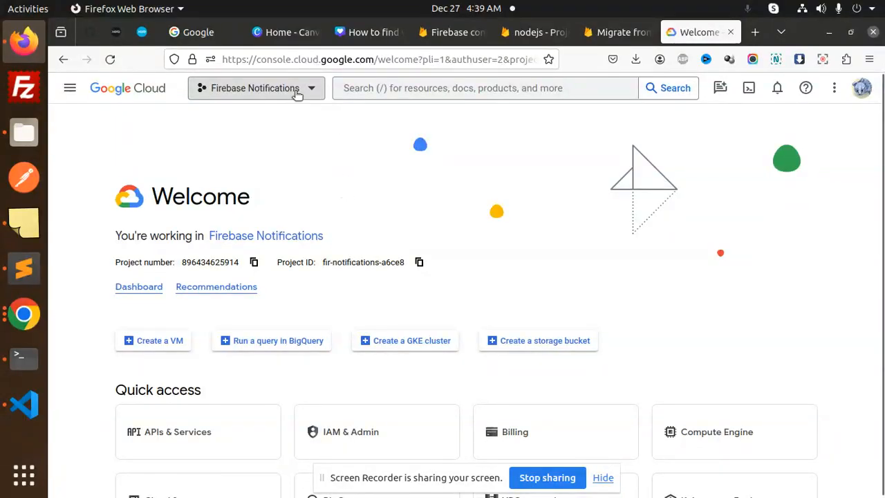
# - Show the Select a project dialog listing Firebase Notifications as the recent project
pyautogui.click(296, 122)
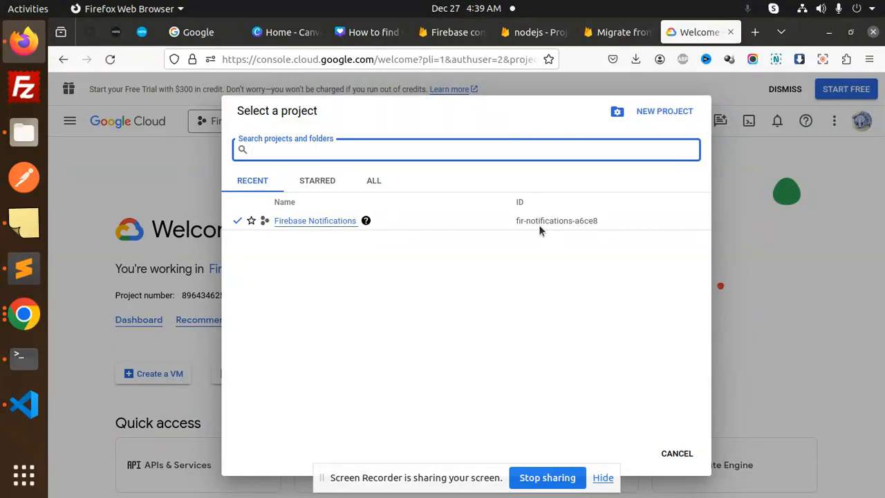
# - Go to the APIs & Services dashboard and its API Library for the Firebase Notifications project
pyautogui.click(141, 188)
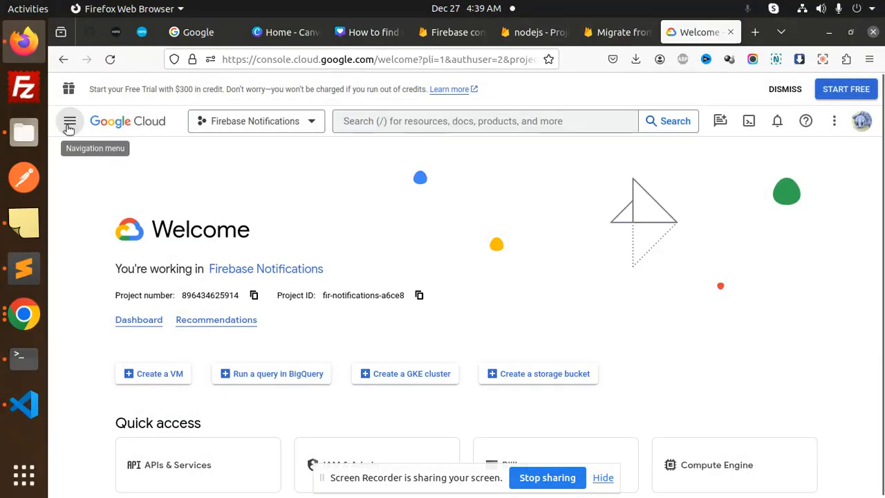
pyautogui.click(71, 124)
pyautogui.moveTo(123, 254)
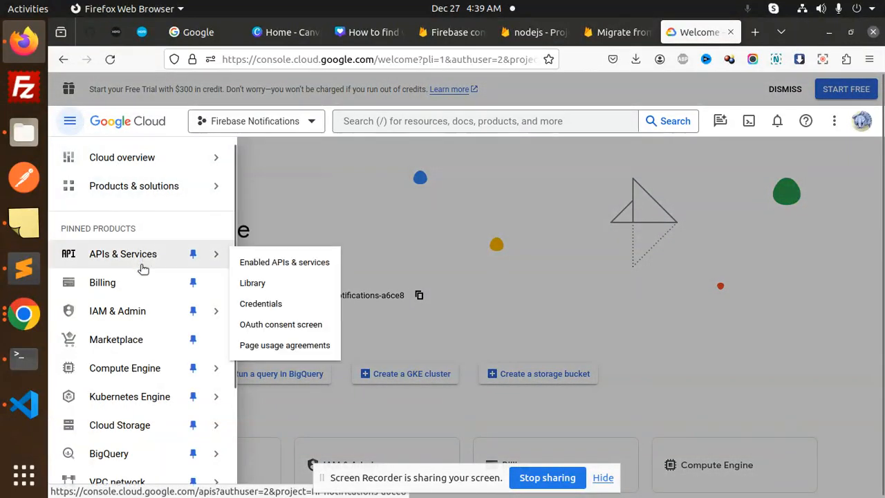
pyautogui.click(143, 256)
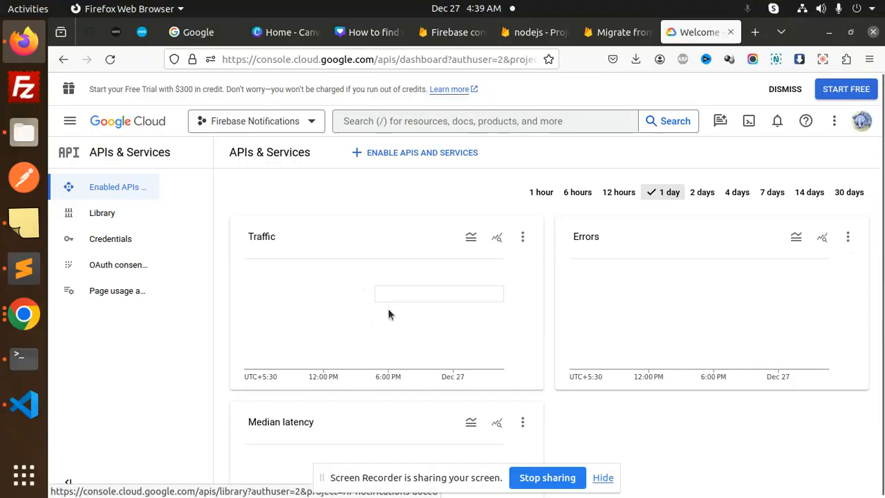
pyautogui.click(371, 153)
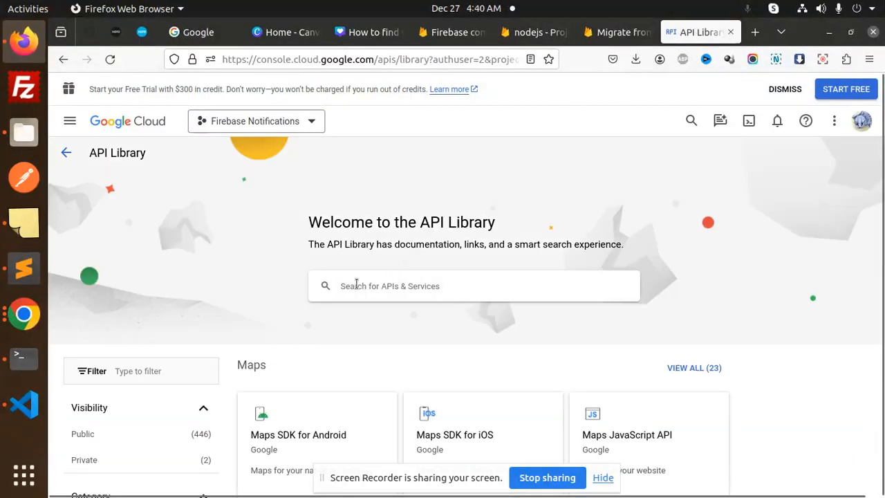
# - Search the library for 'cloud messaging api' and manage the Firebase Cloud Messaging API
pyautogui.click(356, 284)
pyautogui.write('cloud messaging api')
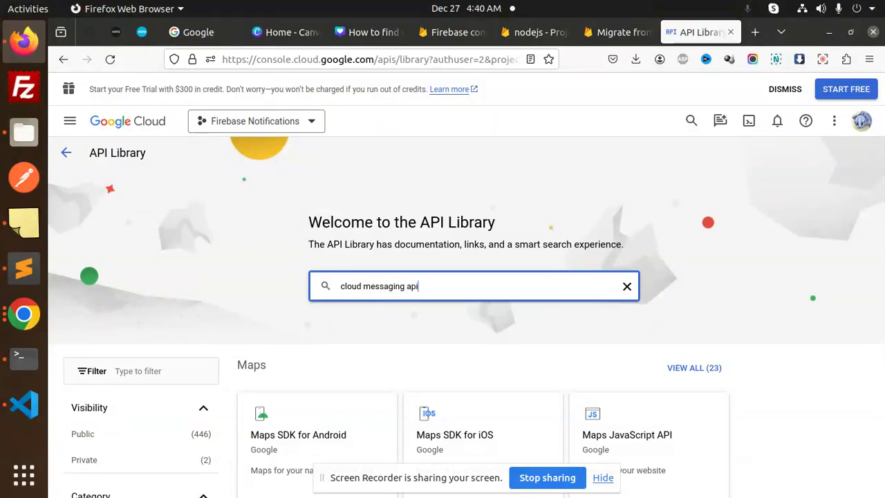
pyautogui.press('Return')
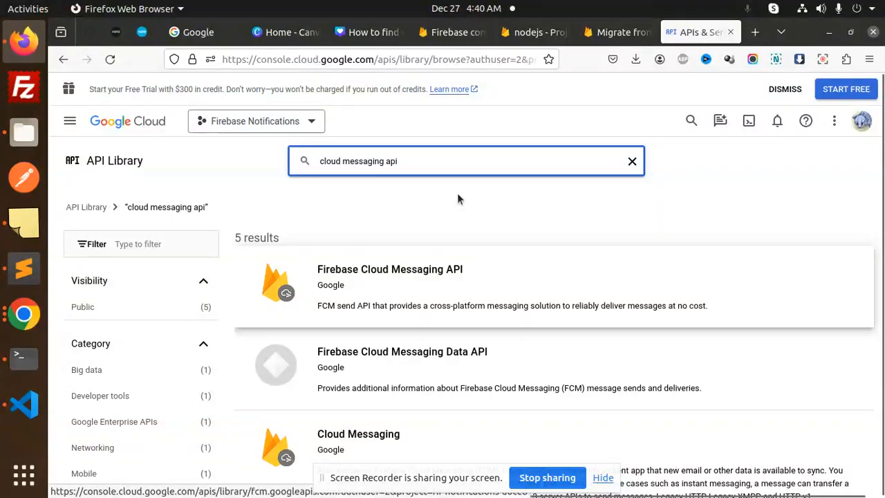
pyautogui.click(354, 278)
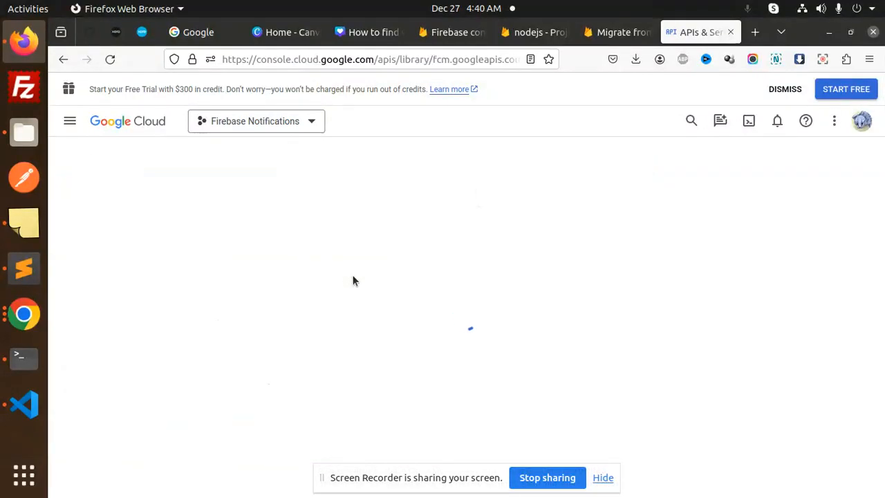
pyautogui.click(202, 306)
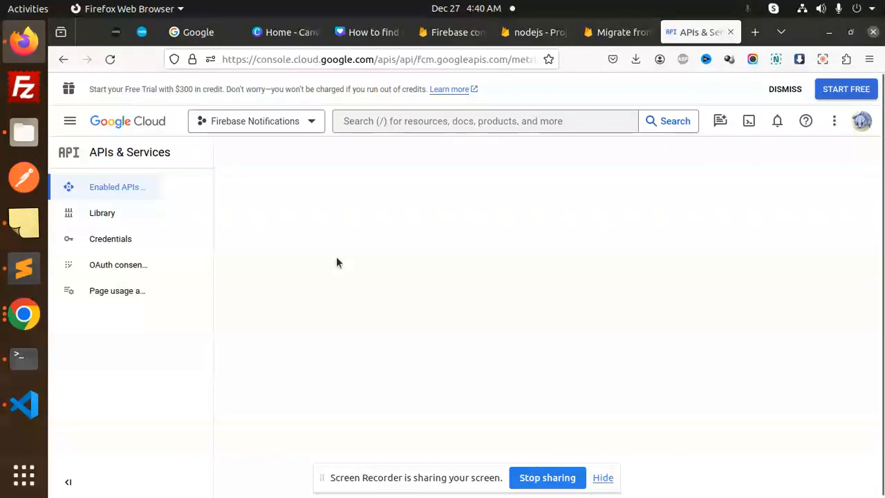
# - Switch the Google Cloud console to the nodejs project from the full project list
pyautogui.click(309, 129)
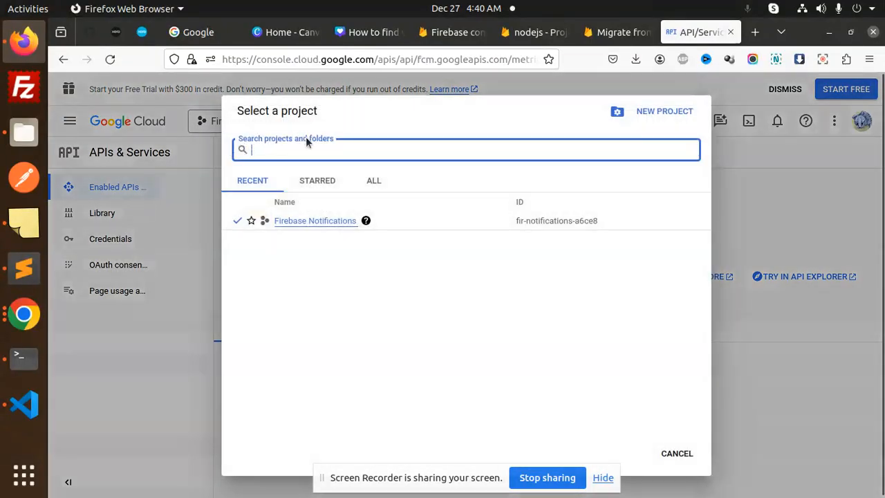
pyautogui.click(382, 181)
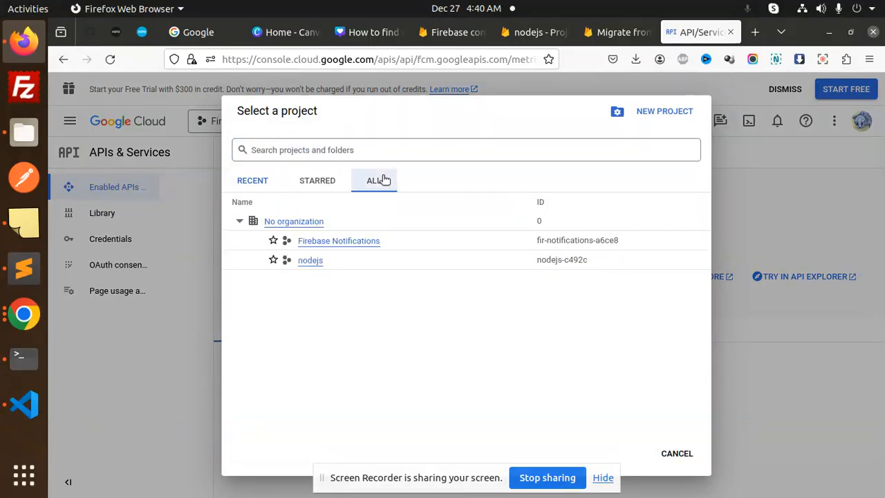
pyautogui.click(310, 261)
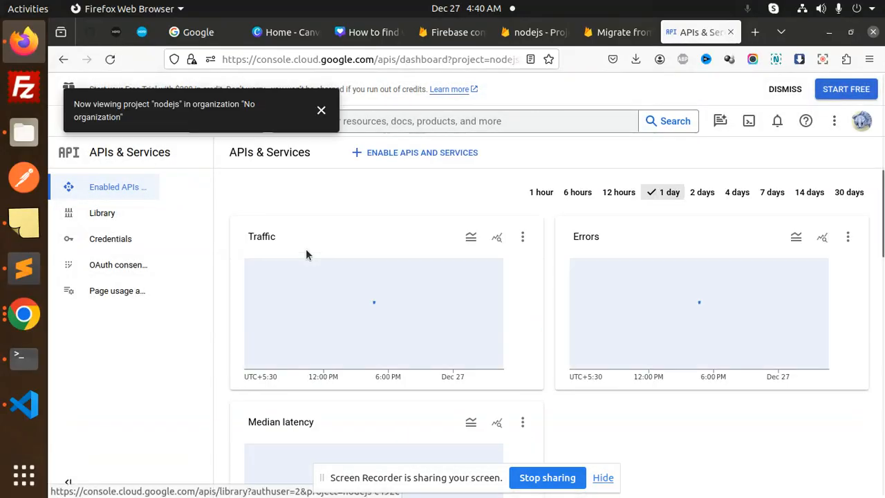
# - Search the nodejs API Library for 'cloud messaging api' and show the Firebase Cloud Messaging API as enabled
pyautogui.click(424, 158)
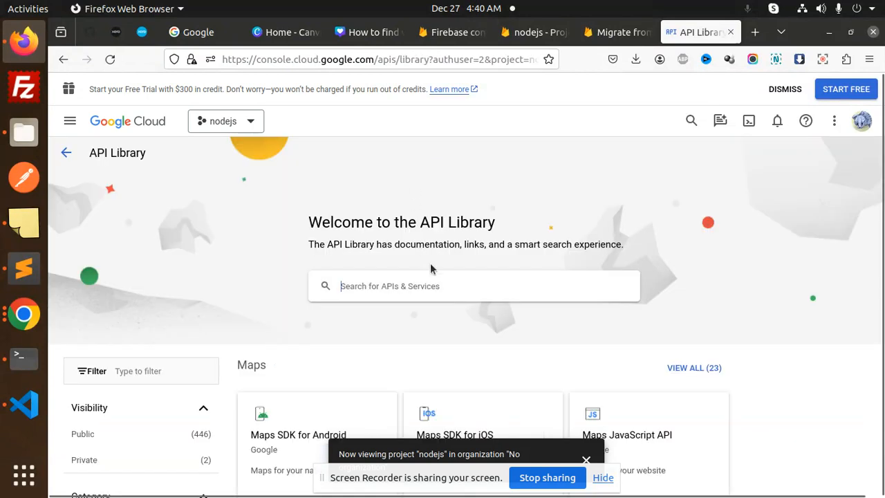
pyautogui.click(398, 283)
pyautogui.write('cloud messag')
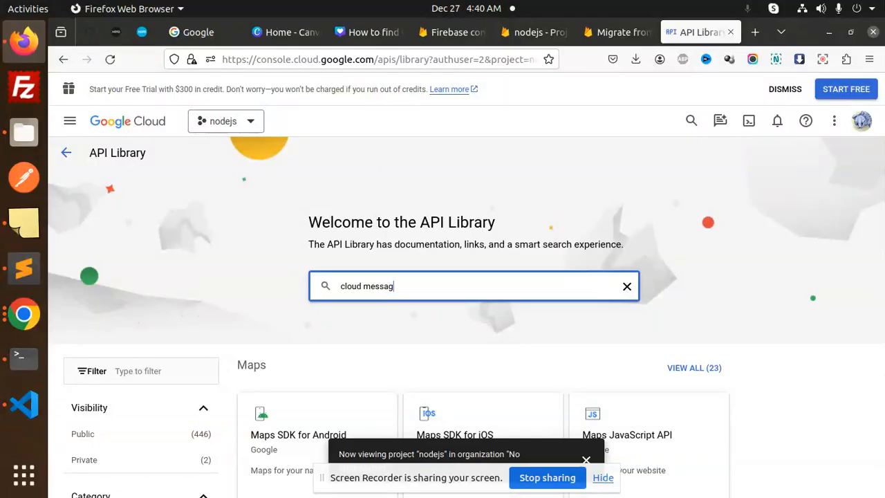
pyautogui.write('pi')
pyautogui.press('Return')
pyautogui.click(408, 296)
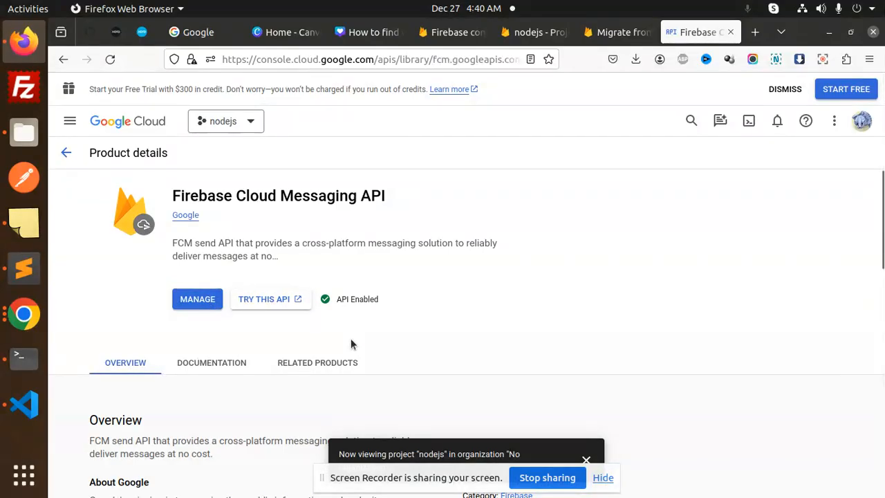
pyautogui.scroll(-1, 350, 339)
pyautogui.scroll(-2, 351, 339)
pyautogui.scroll(2, 352, 290)
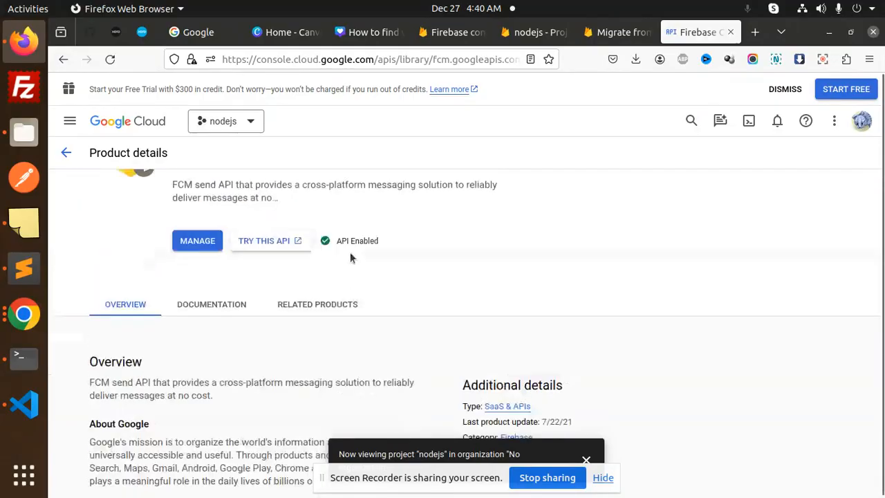
pyautogui.scroll(1, 350, 251)
pyautogui.scroll(-1, 350, 247)
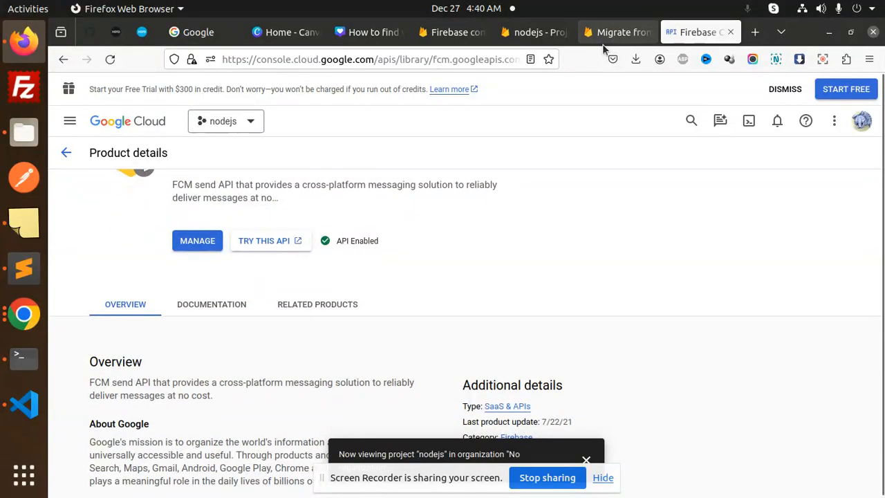
# - Check the Firebase Cloud Messaging settings, then return to the Google Cloud API search results
pyautogui.click(533, 32)
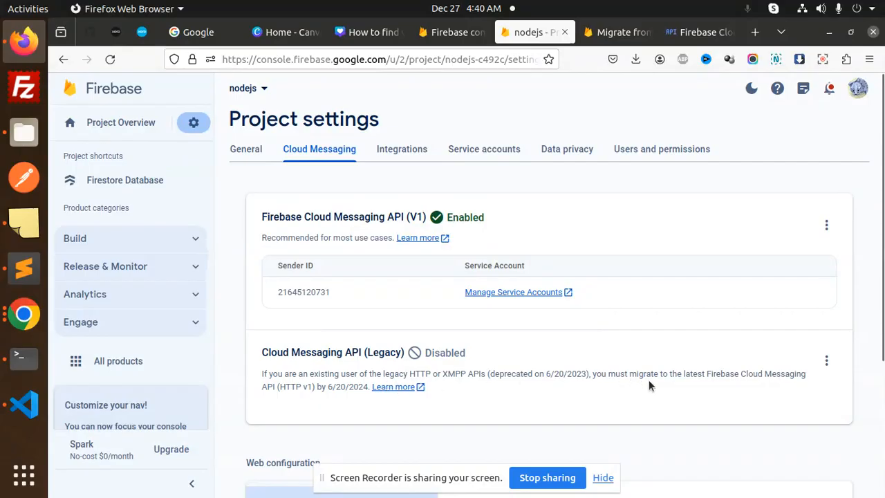
pyautogui.click(692, 35)
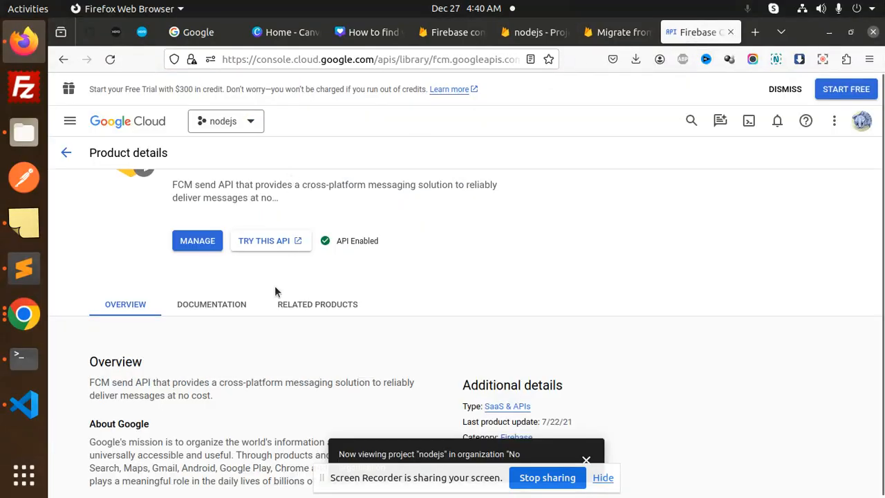
# - Rerun the 'cloud messaging' search from the API search results
pyautogui.click(66, 152)
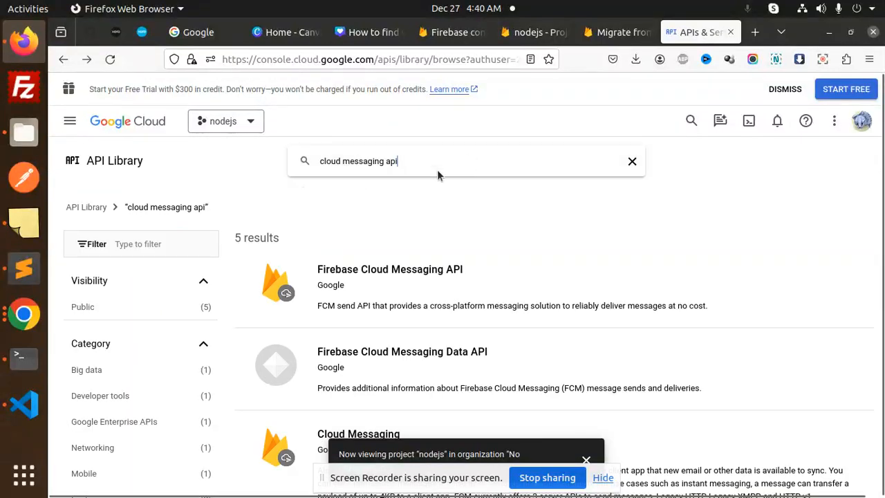
pyautogui.tripleClick(426, 160)
pyautogui.write('cloud mes')
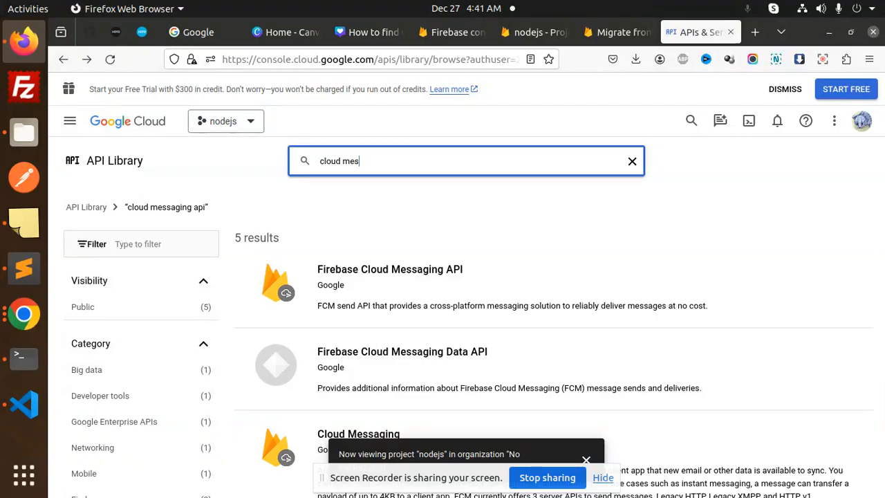
pyautogui.write('sagin')
pyautogui.write('g')
pyautogui.press('Return')
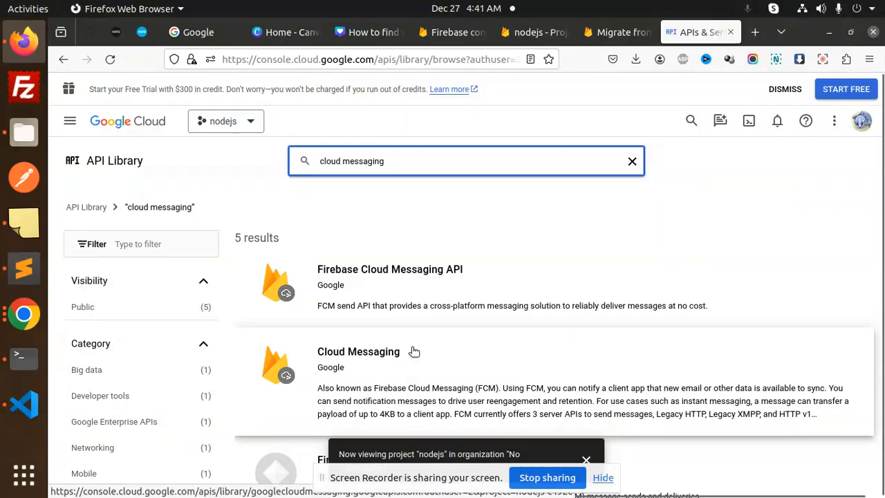
pyautogui.scroll(-2, 412, 363)
# - Enable the Firebase Cloud Messaging Data API for the nodejs project
pyautogui.click(385, 399)
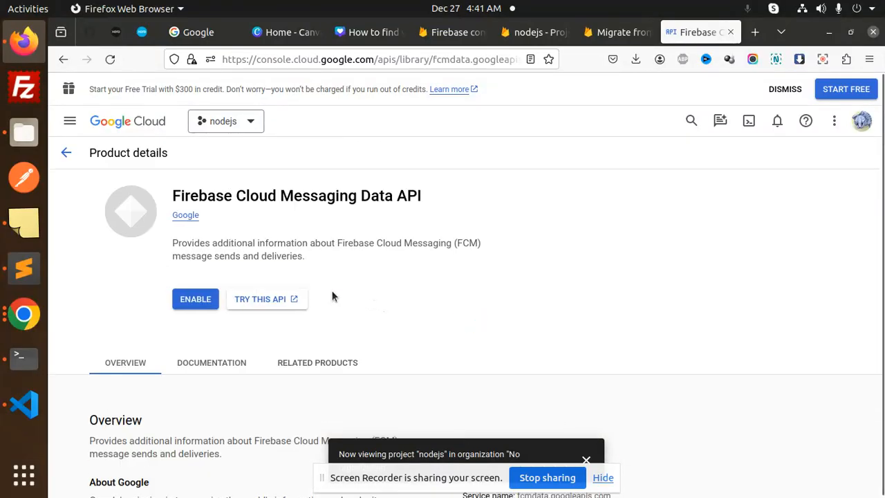
pyautogui.click(209, 302)
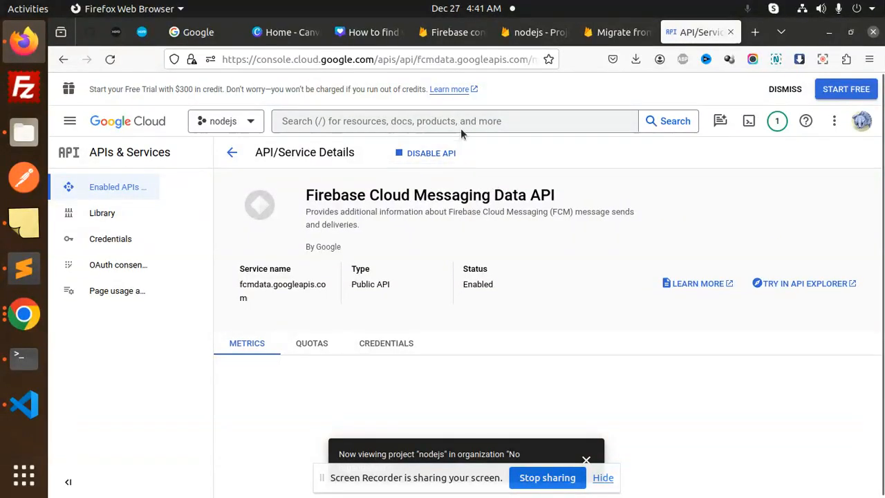
pyautogui.click(406, 123)
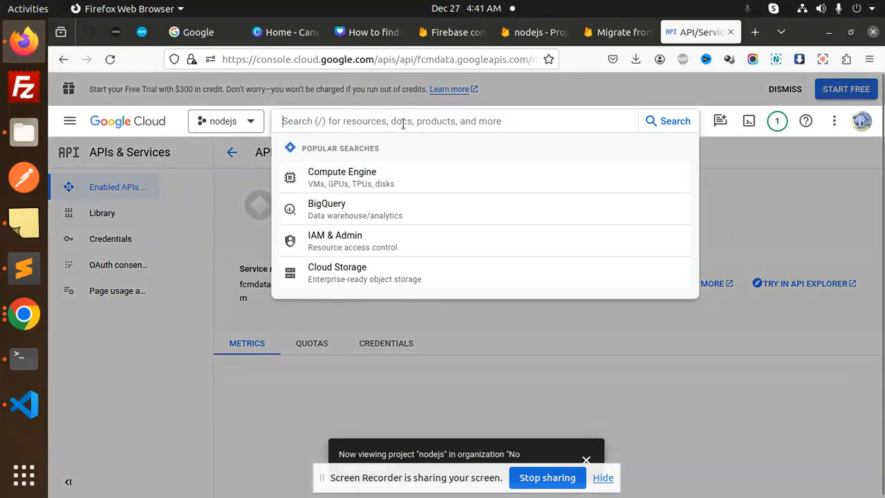
# - Search the API Library for 'cloud messaging' via Enabled APIs and services
pyautogui.click(309, 327)
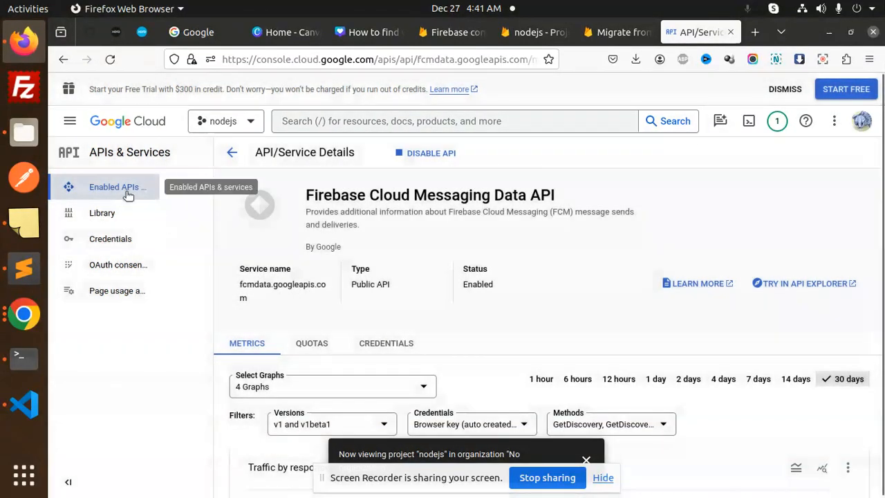
pyautogui.click(148, 189)
pyautogui.click(415, 152)
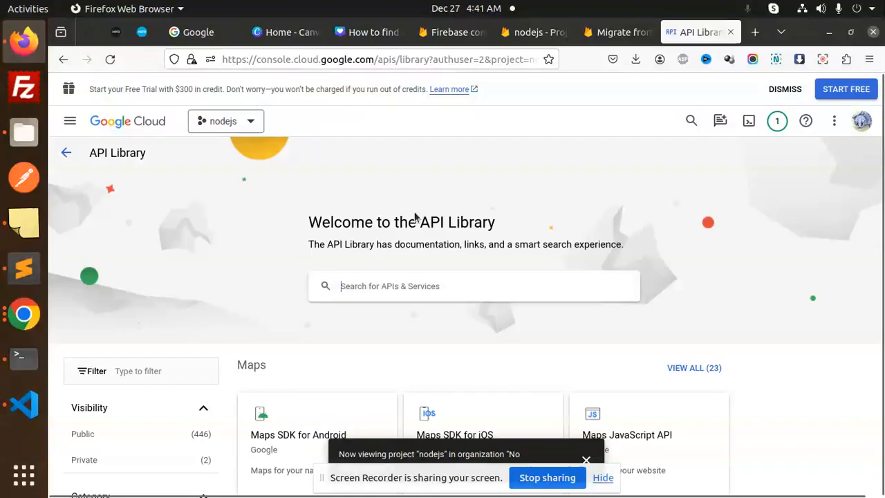
pyautogui.click(387, 292)
pyautogui.write('clo')
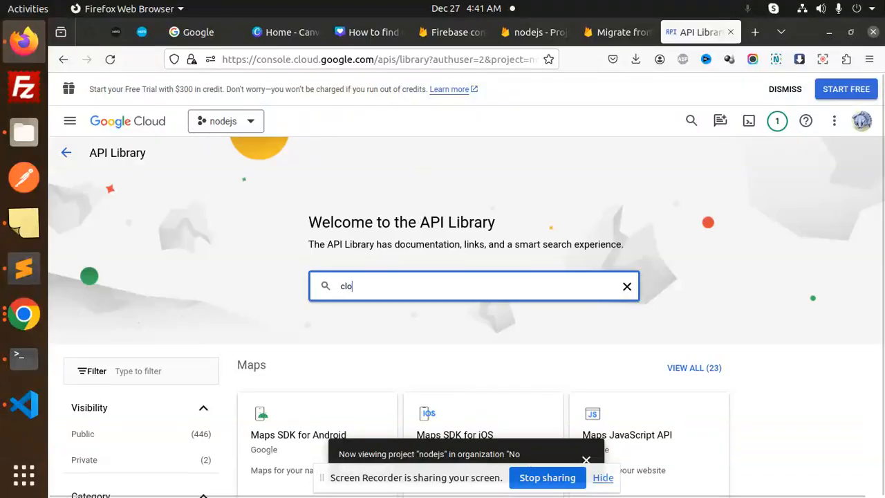
pyautogui.write('ud messaging one')
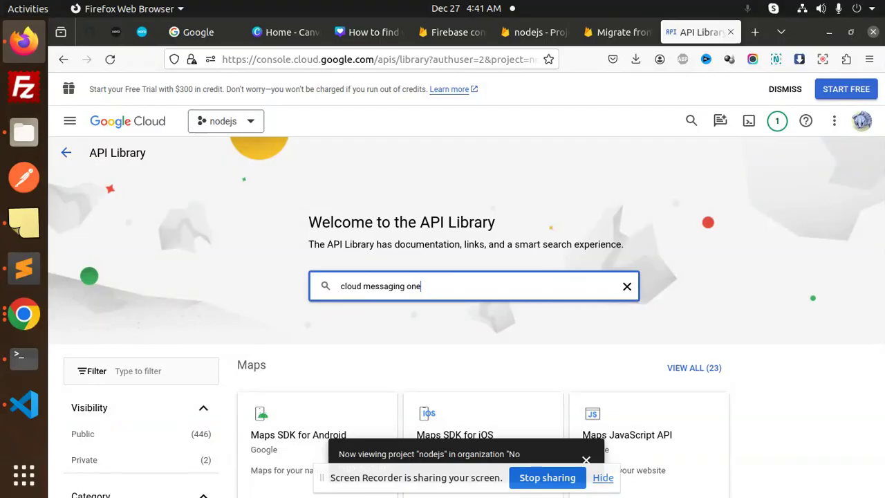
pyautogui.press('Return')
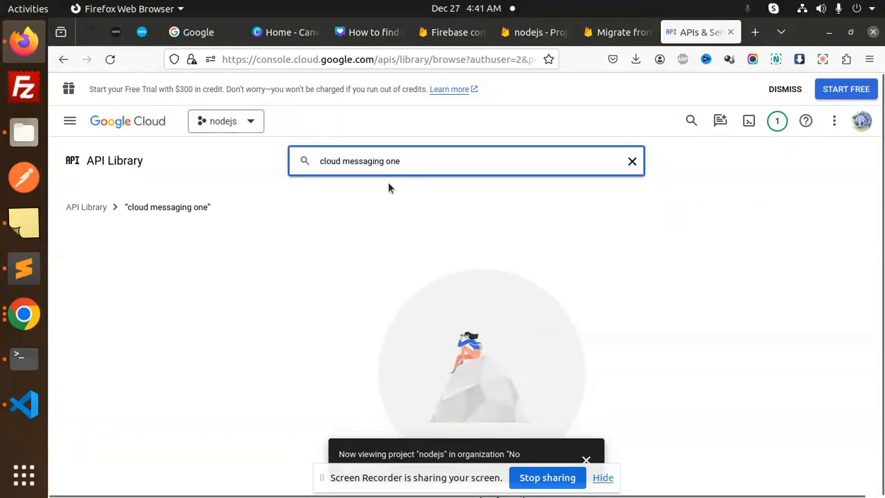
# - Remove the stray word from the query and open the Cloud Messaging API details page
pyautogui.doubleClick(393, 162)
pyautogui.press('BackSpace')
pyautogui.press('BackSpace')
pyautogui.press('Return')
pyautogui.click(395, 391)
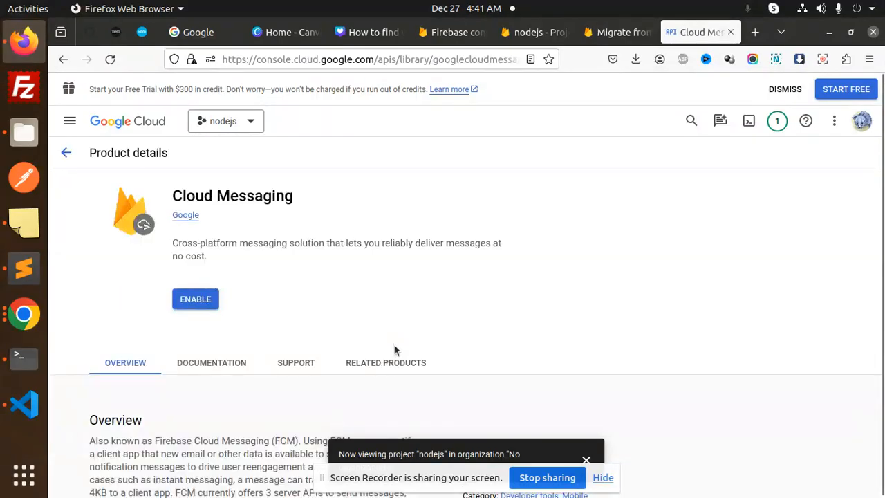
# - Enable the legacy Cloud Messaging API, then return to the Firebase project settings
pyautogui.click(200, 300)
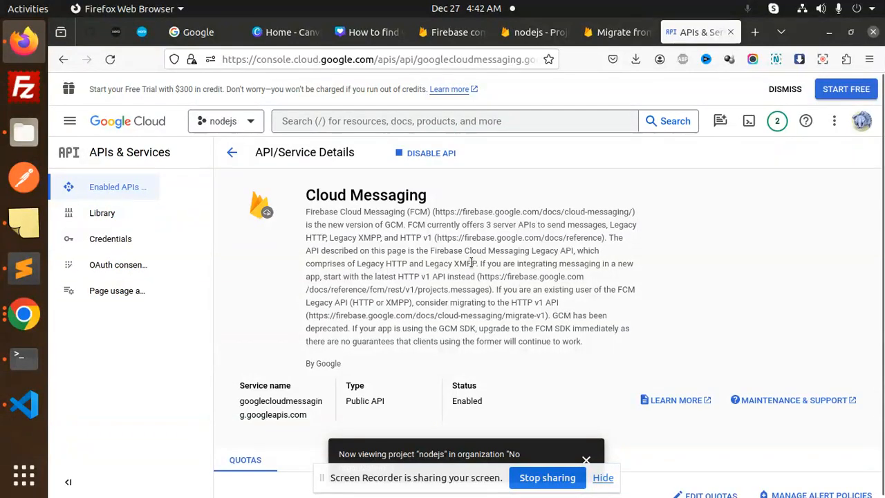
pyautogui.click(539, 33)
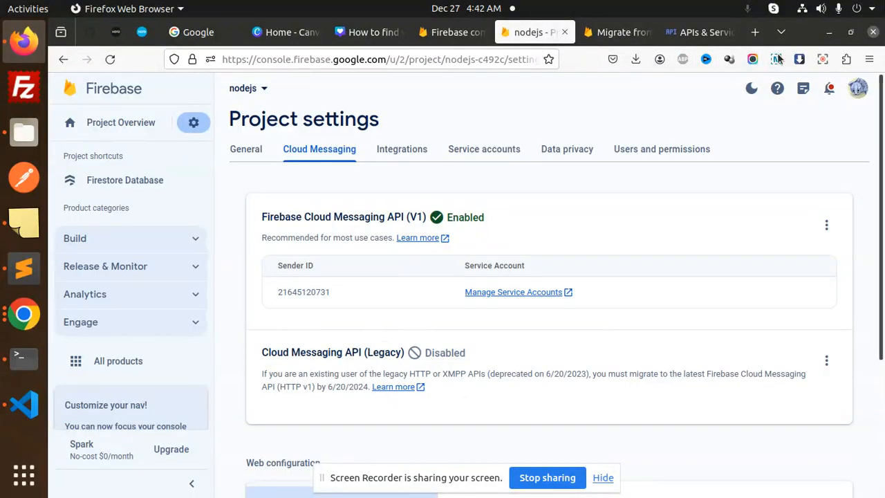
# - Reload Firebase Project settings so the legacy API shows enabled with a server key
pyautogui.click(110, 58)
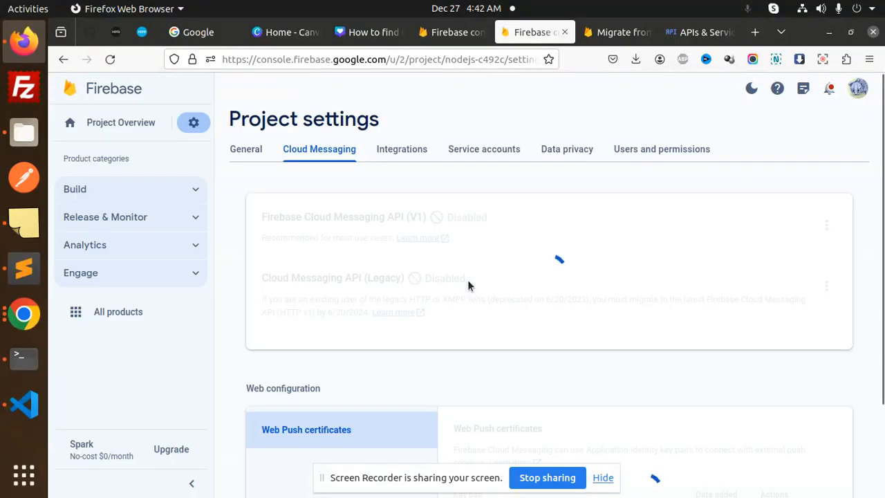
pyautogui.scroll(-3, 444, 298)
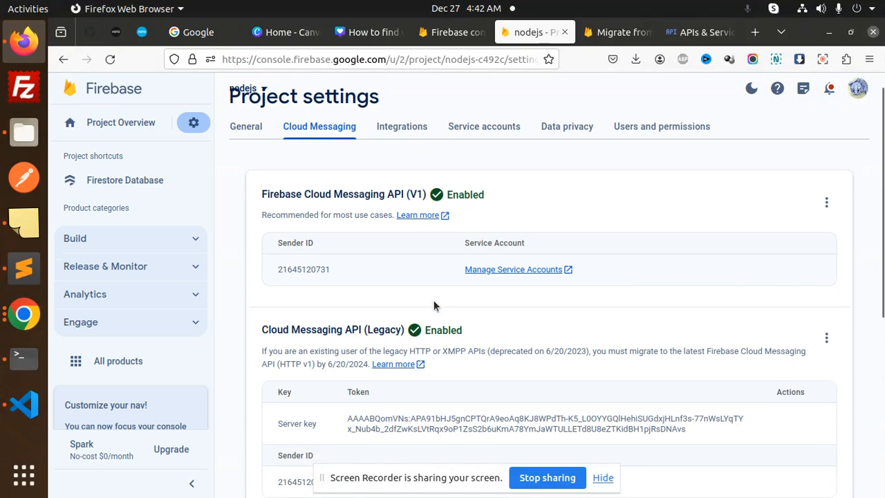